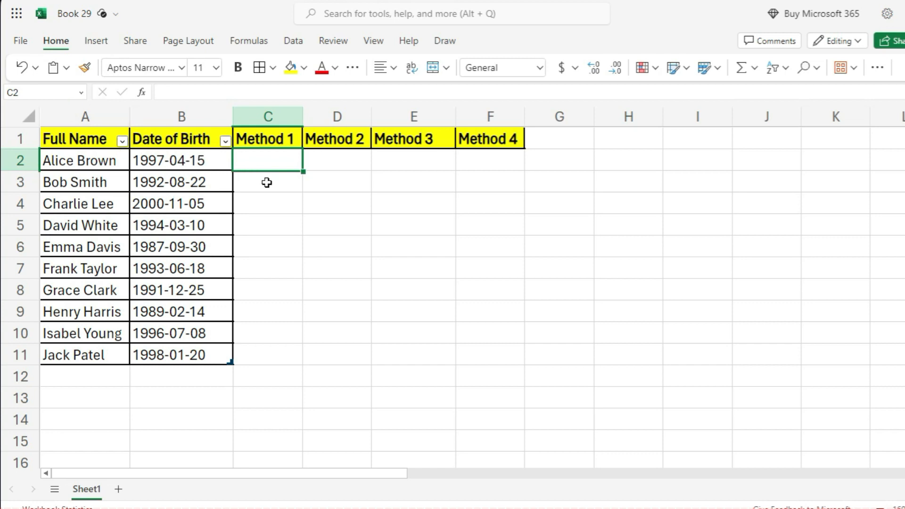
# Enter the formula =DATEDIF(B2,TODAY(),"Y") in cell C2 under Method 1 to calculate the age in full years
pyautogui.doubleClick(259, 163)
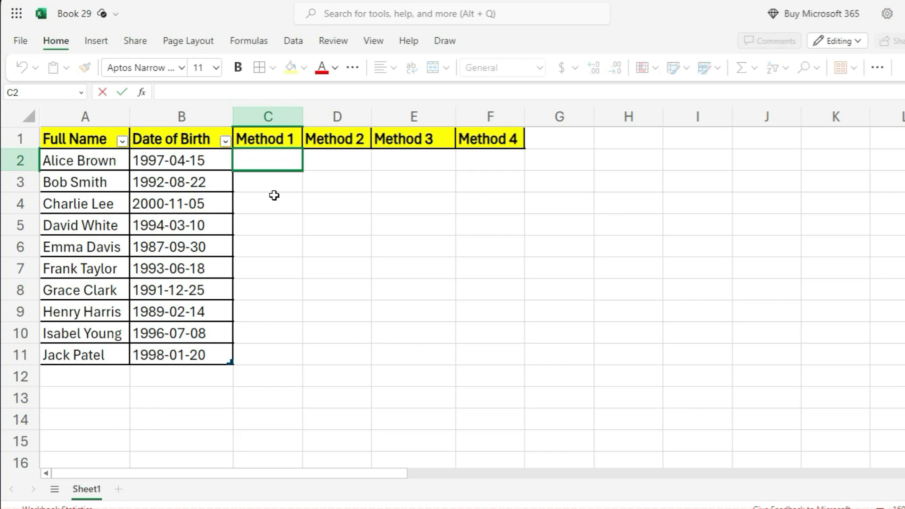
pyautogui.write('=')
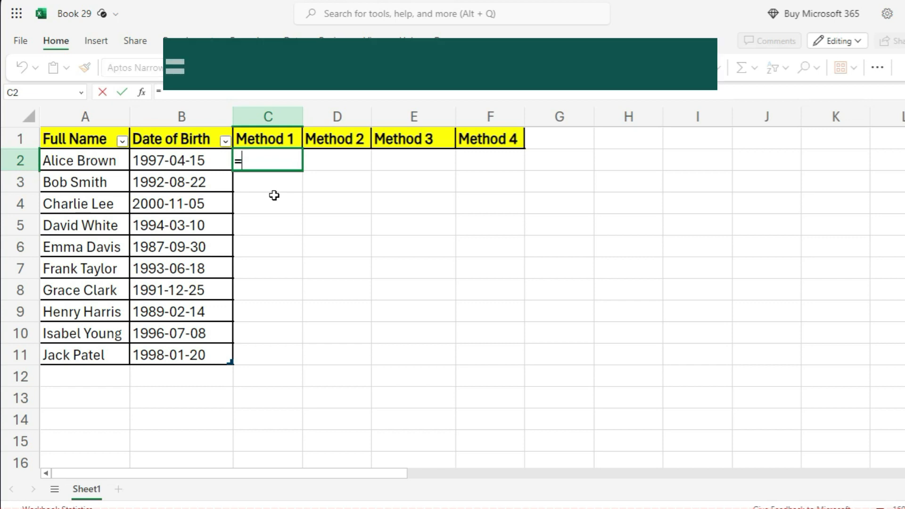
pyautogui.write('Da')
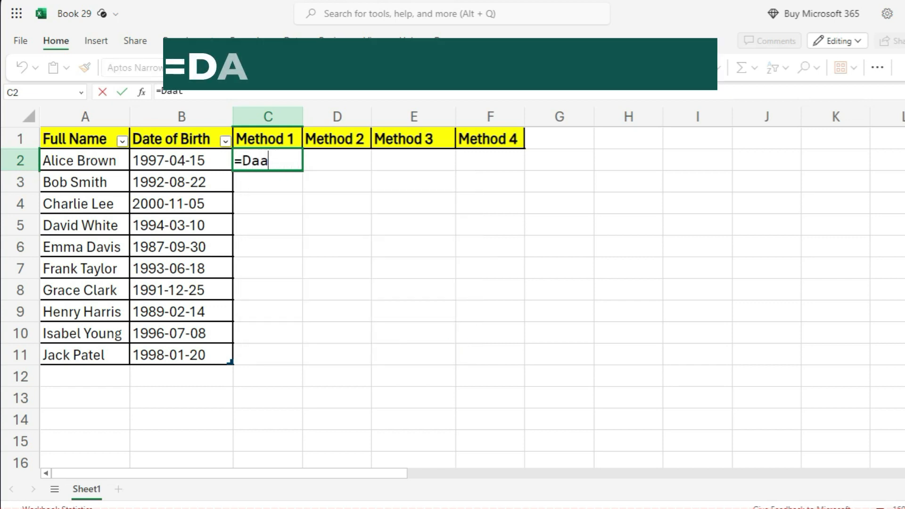
pyautogui.write('tedif')
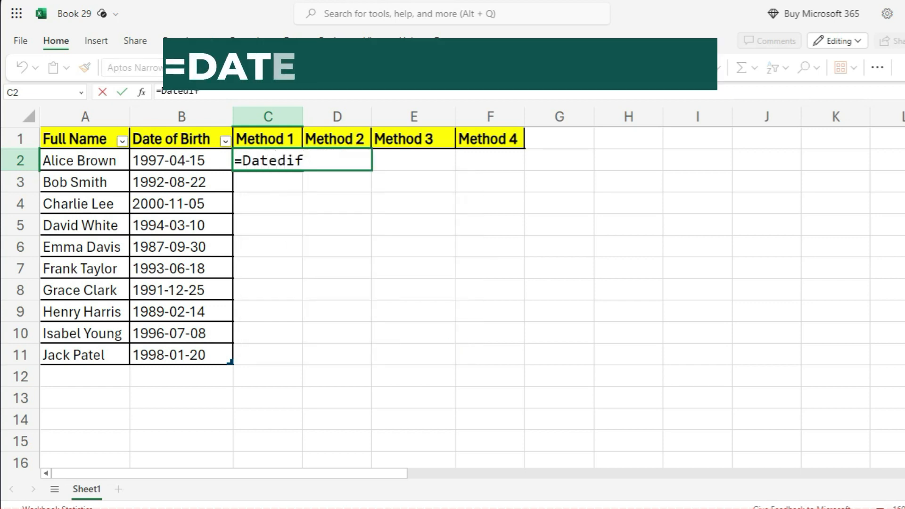
pyautogui.write('(B')
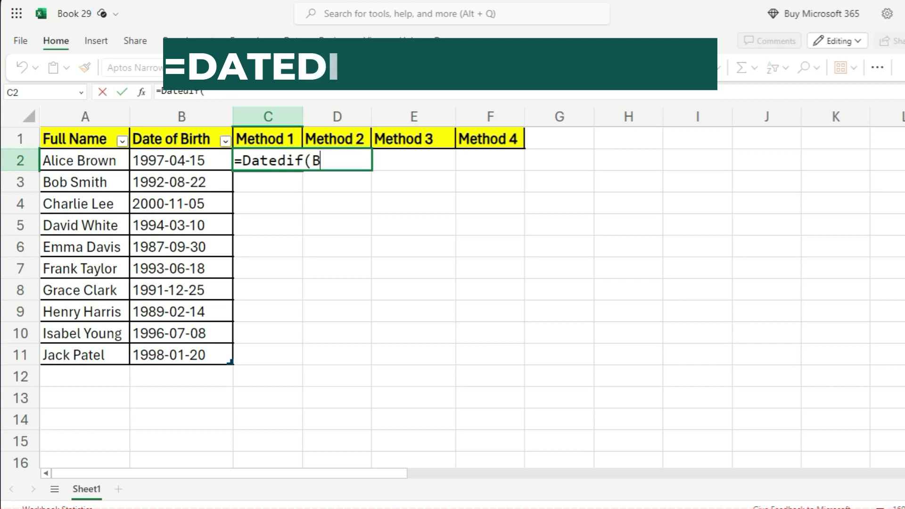
pyautogui.write('2')
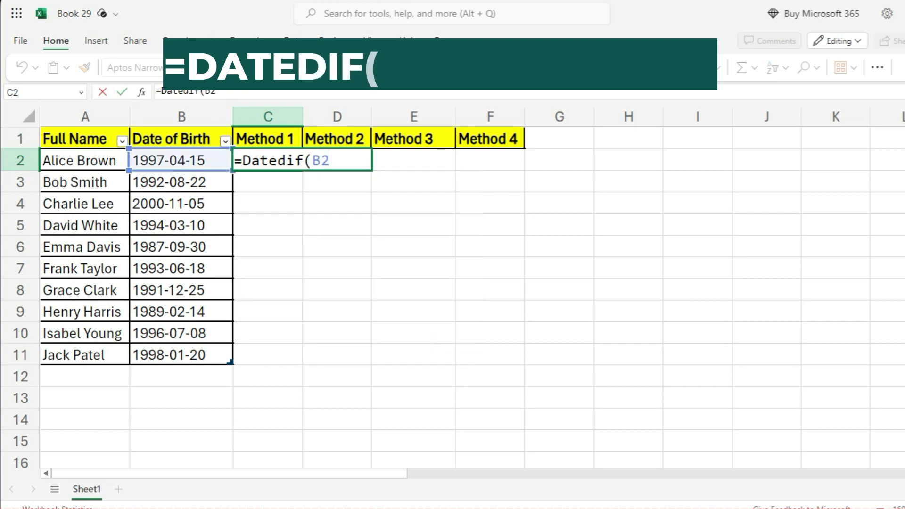
pyautogui.write(',toda')
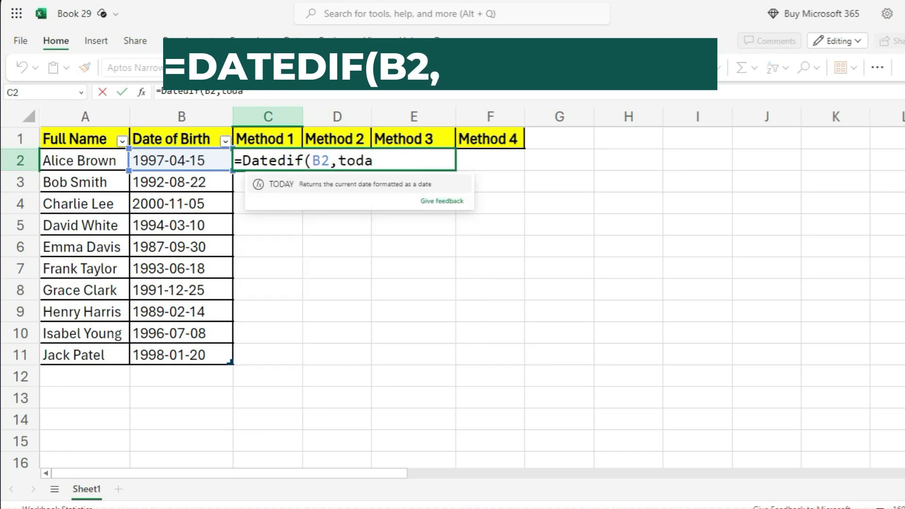
pyautogui.press('Tab')
pyautogui.write(')')
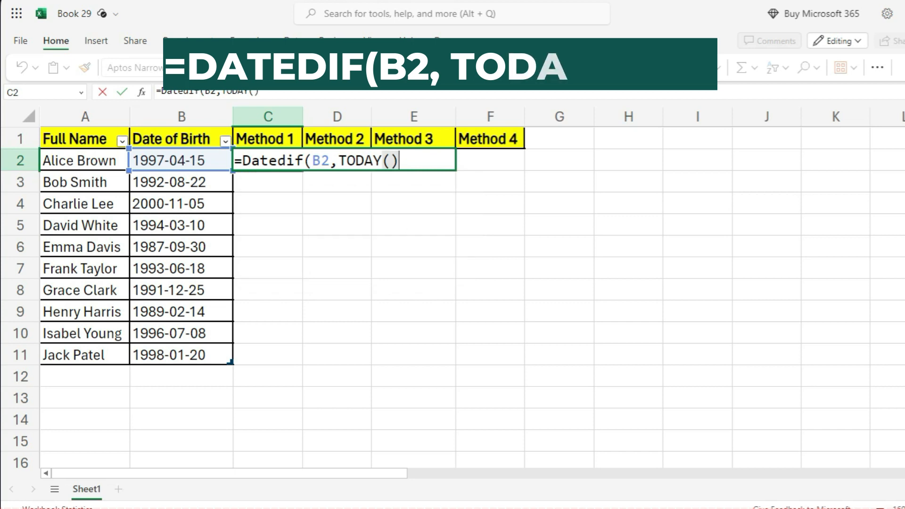
pyautogui.write(',')
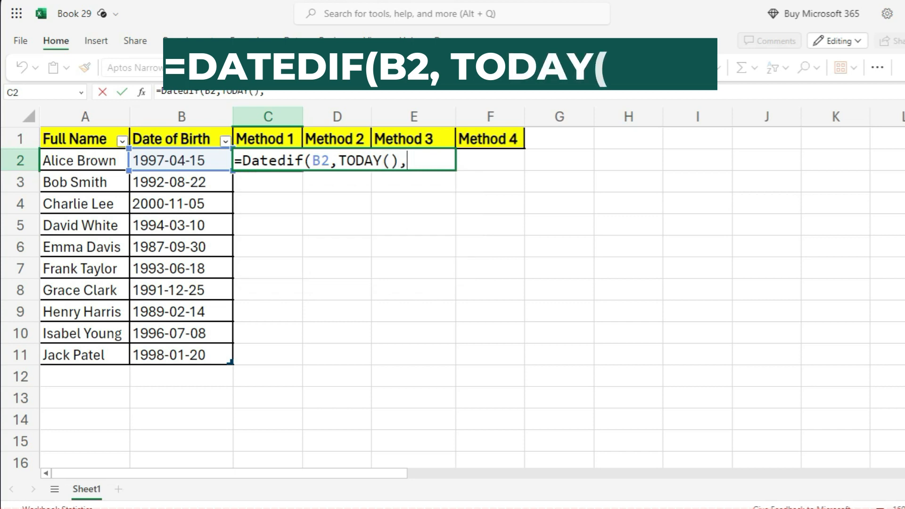
pyautogui.write('"')
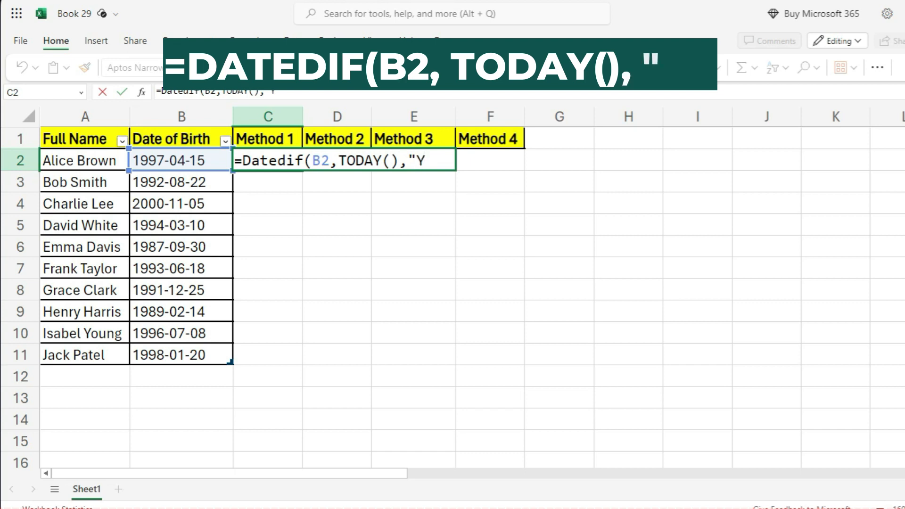
pyautogui.write('Y")')
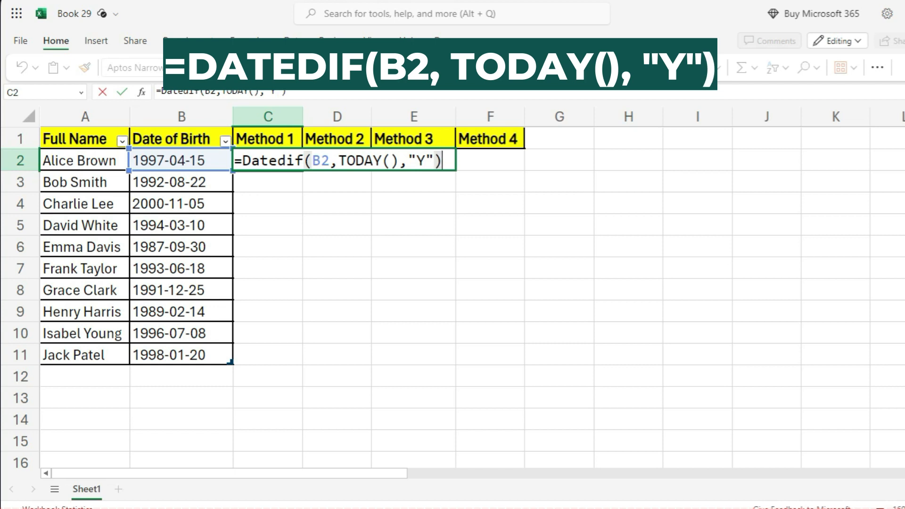
pyautogui.press('Return')
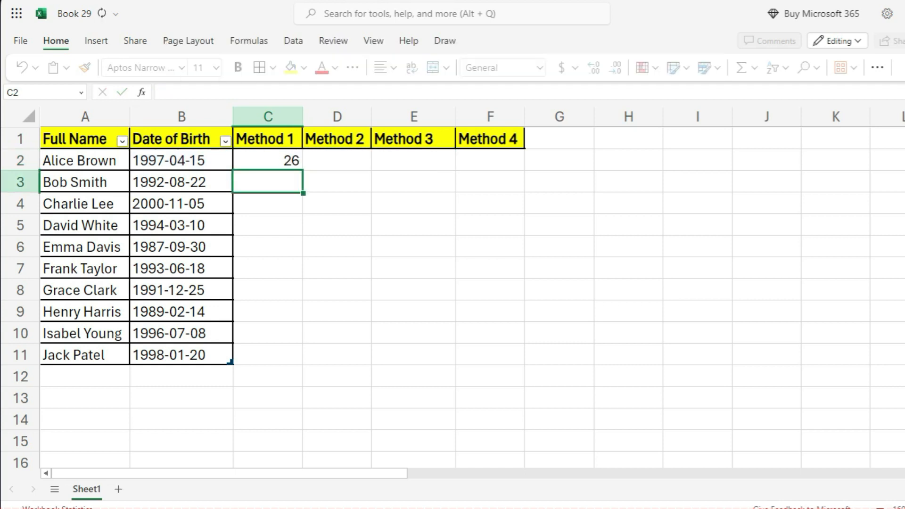
# Enter the formula =INT((TODAY()-B2)/365.25) in cell D2 under Method 2 to calculate the age by date subtraction
pyautogui.click(326, 166)
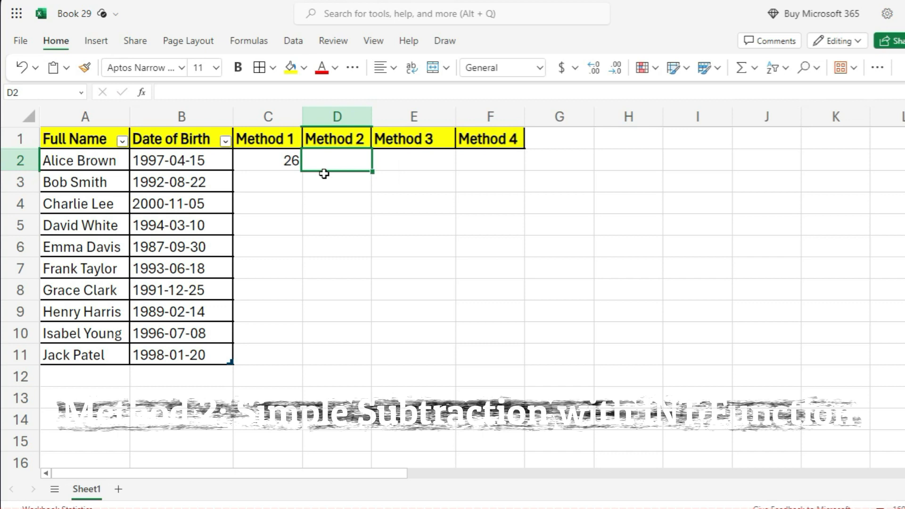
pyautogui.doubleClick(327, 165)
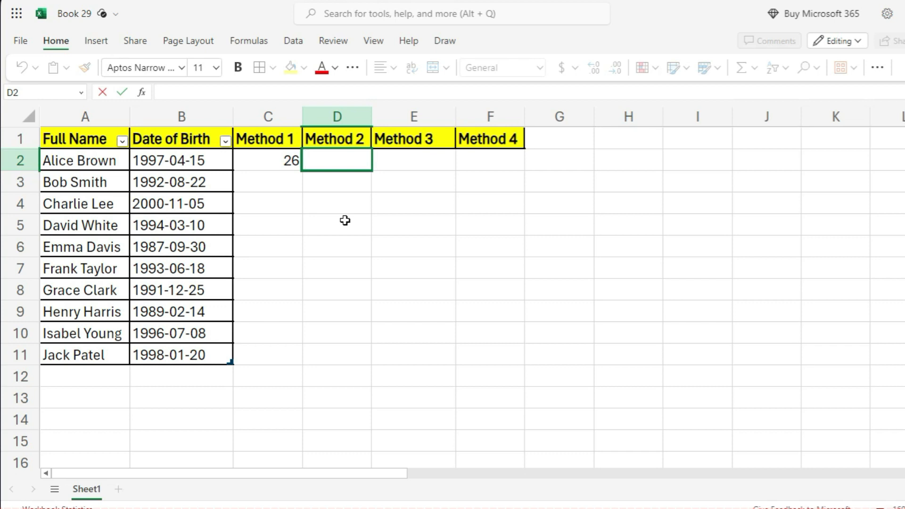
pyautogui.write('=INT')
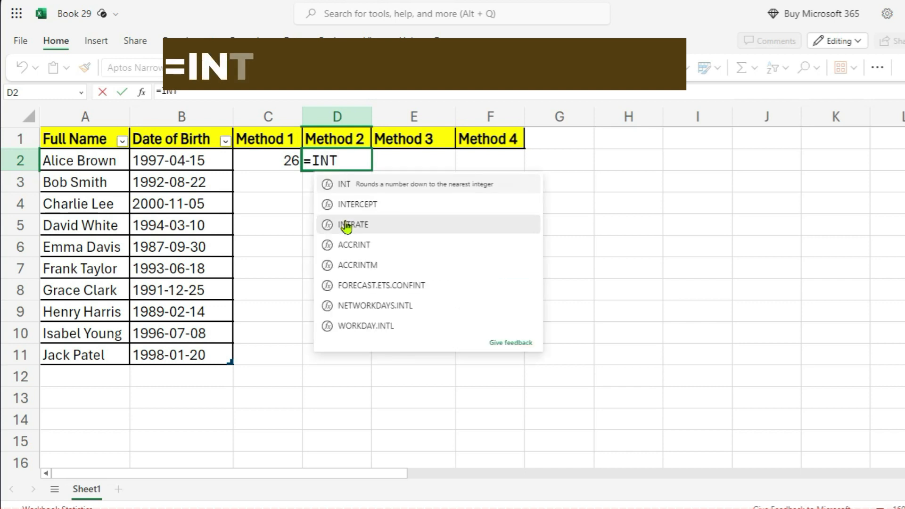
pyautogui.write('(')
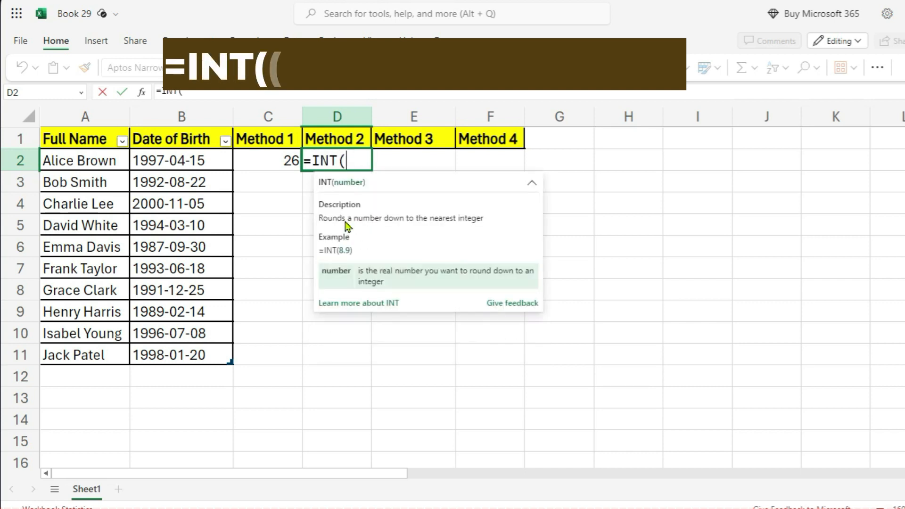
pyautogui.write('(')
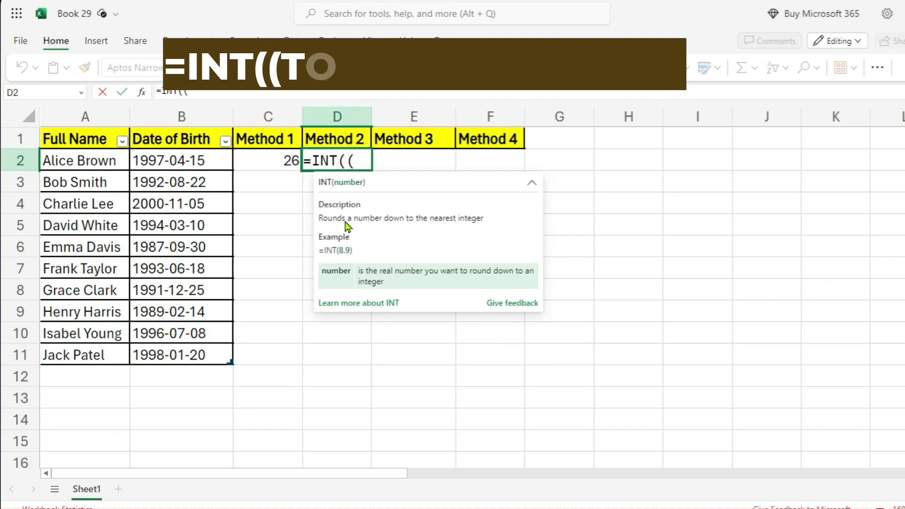
pyautogui.write('Toda')
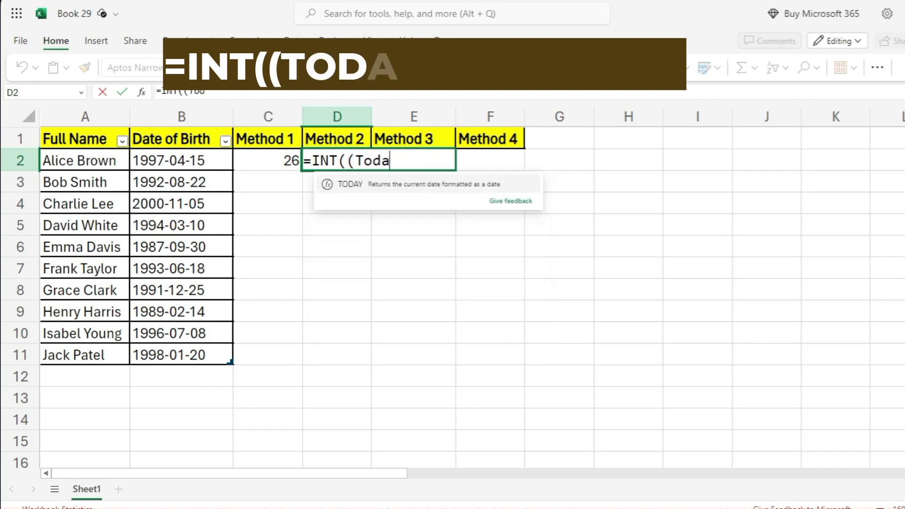
pyautogui.press('Tab')
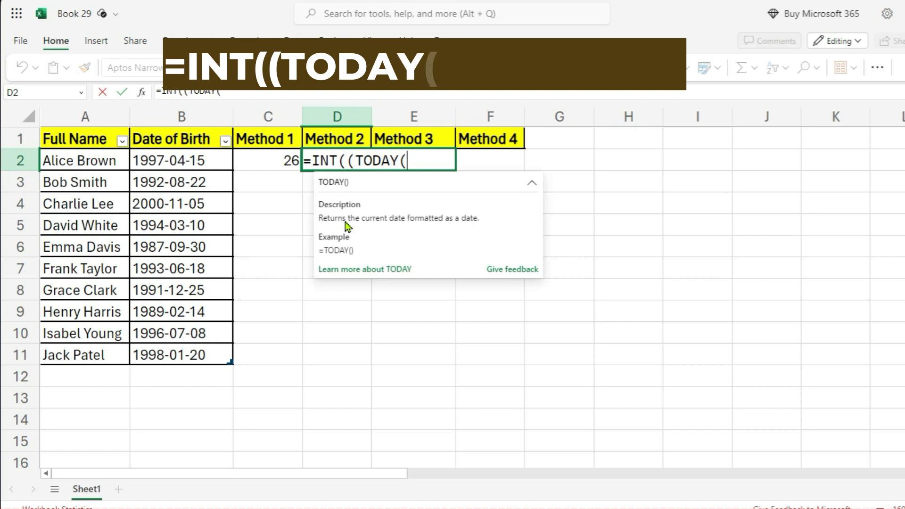
pyautogui.write(')')
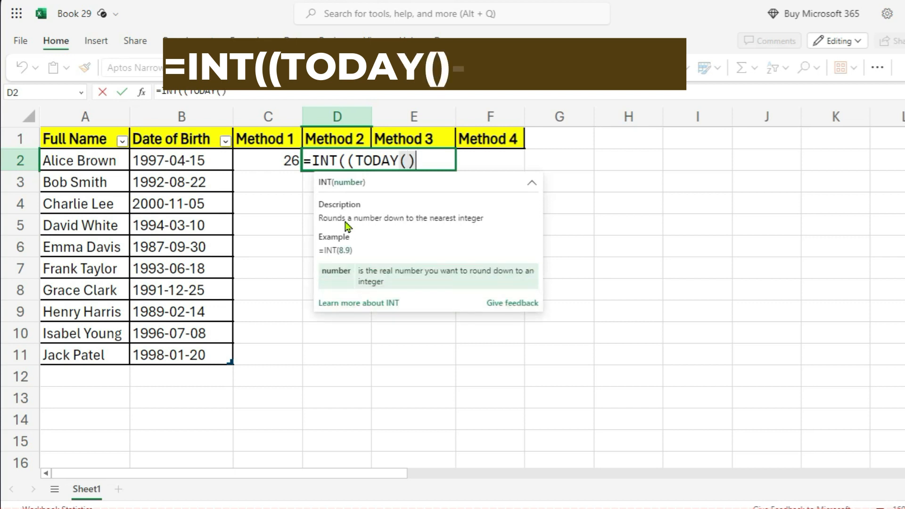
pyautogui.write('-')
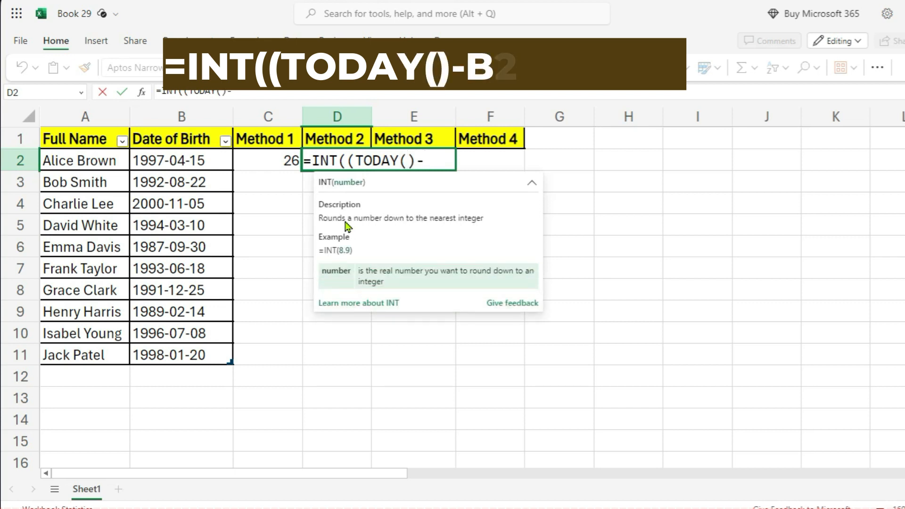
pyautogui.write('B2')
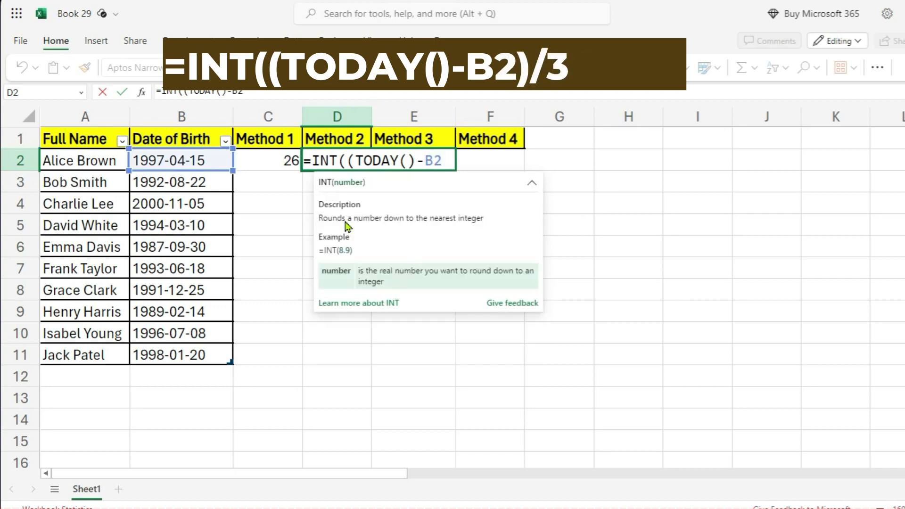
pyautogui.write(')/')
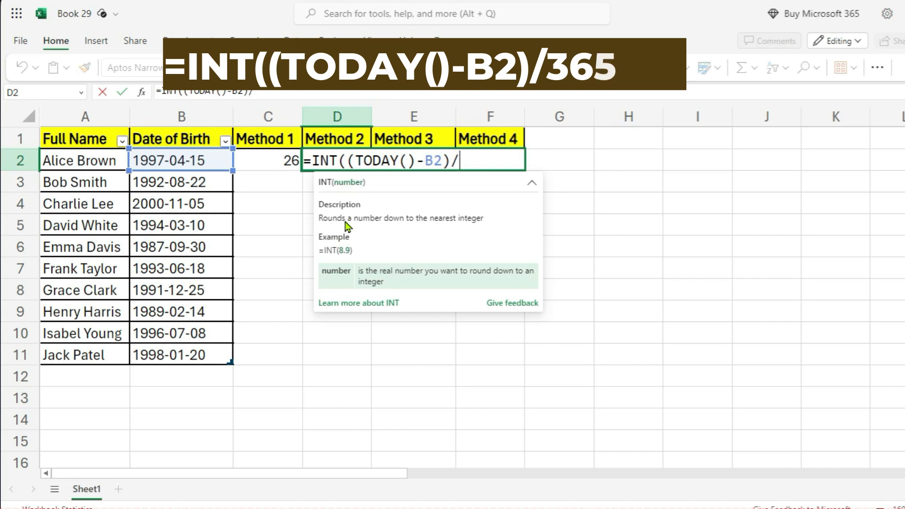
pyautogui.write('365.')
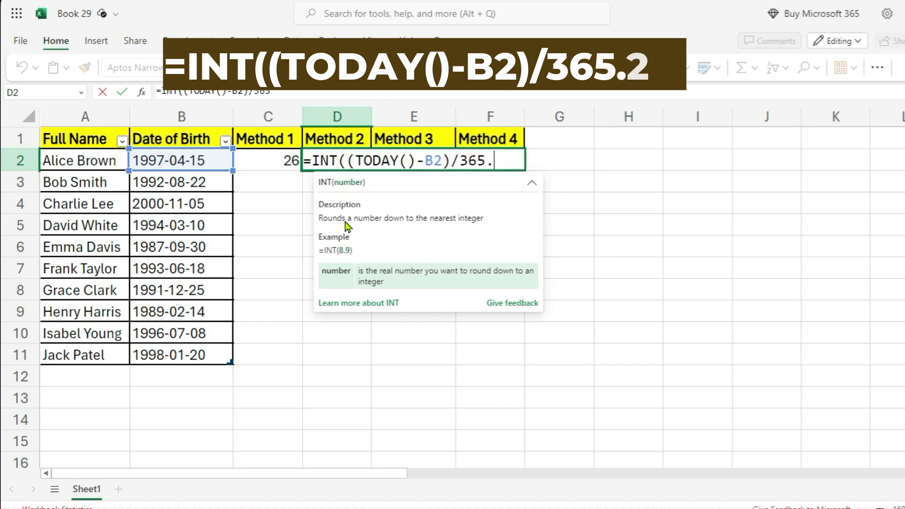
pyautogui.write('25')
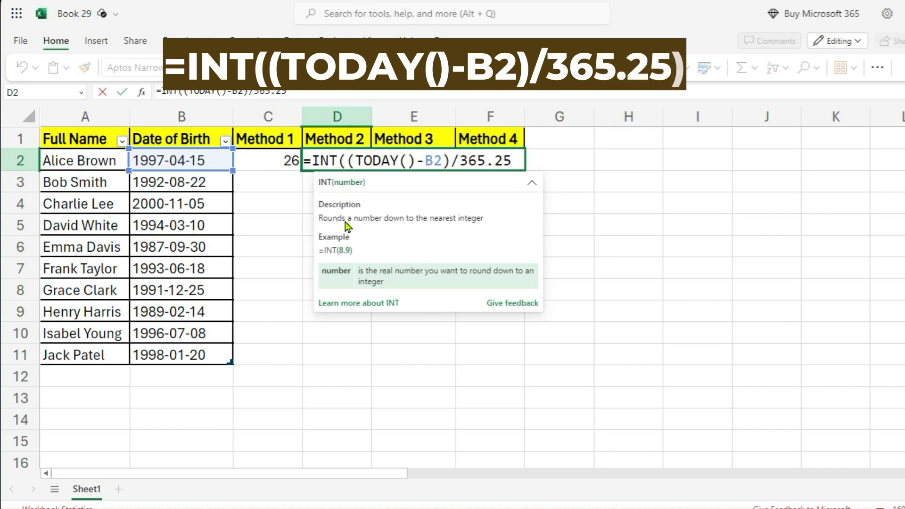
pyautogui.write(')')
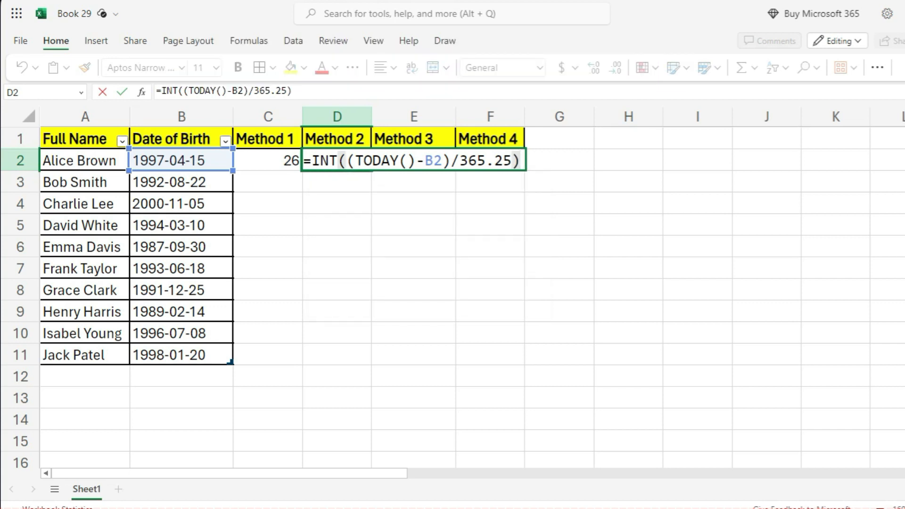
pyautogui.press('Return')
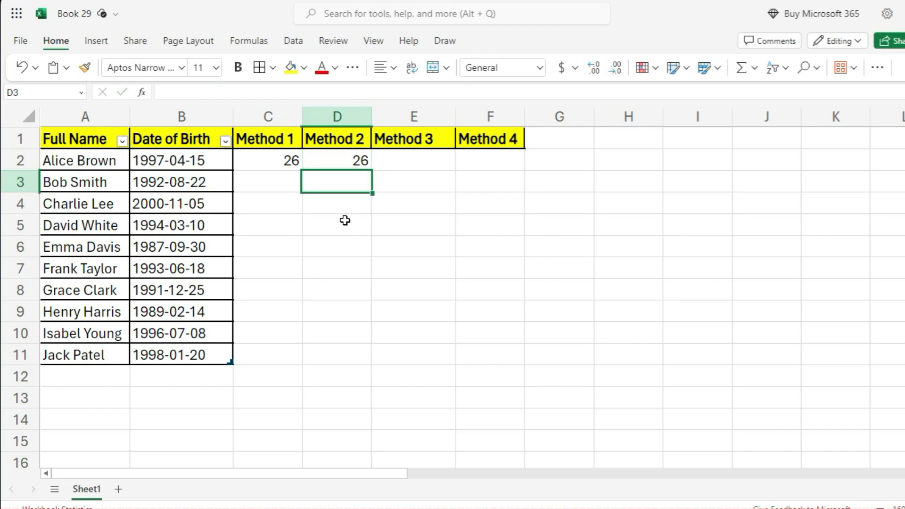
# Enter the formula =INT(YEARFRAC(B2,TODAY())) in cell E2 under Method 3 to calculate the age from the year fraction
pyautogui.click(396, 165)
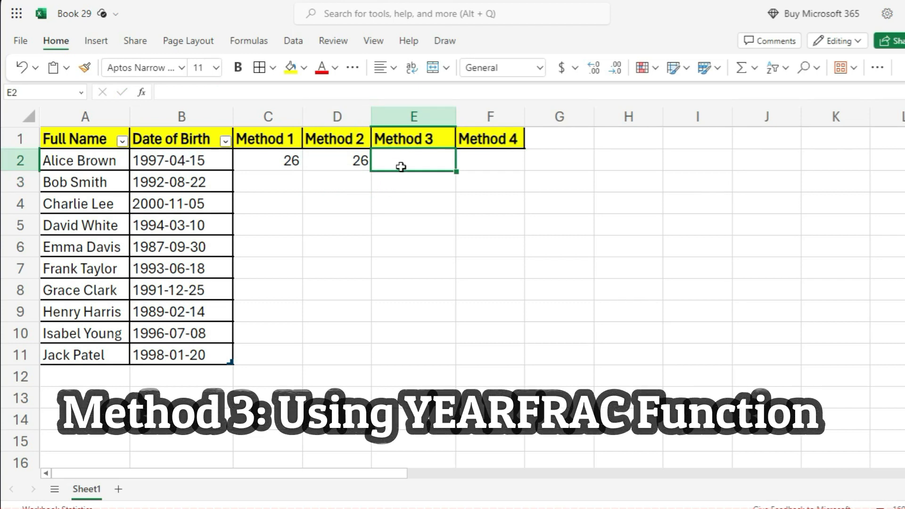
pyautogui.doubleClick(401, 166)
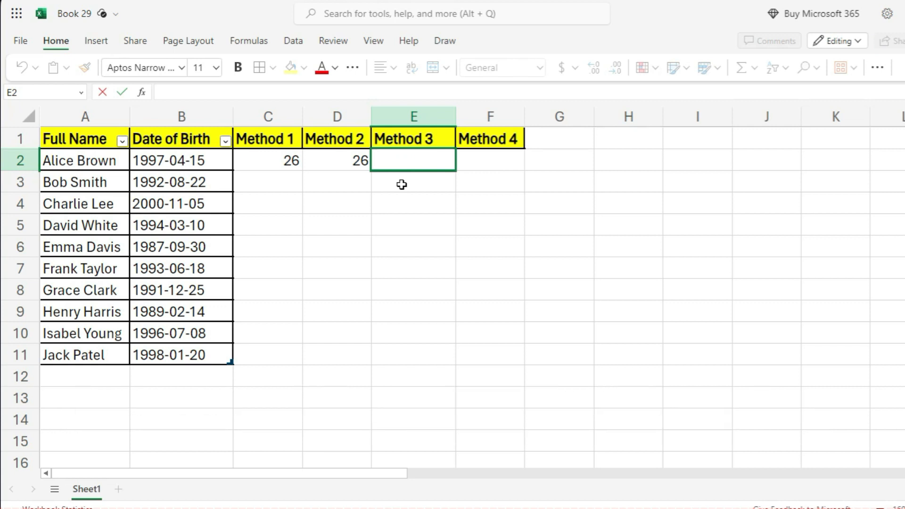
pyautogui.write('=int')
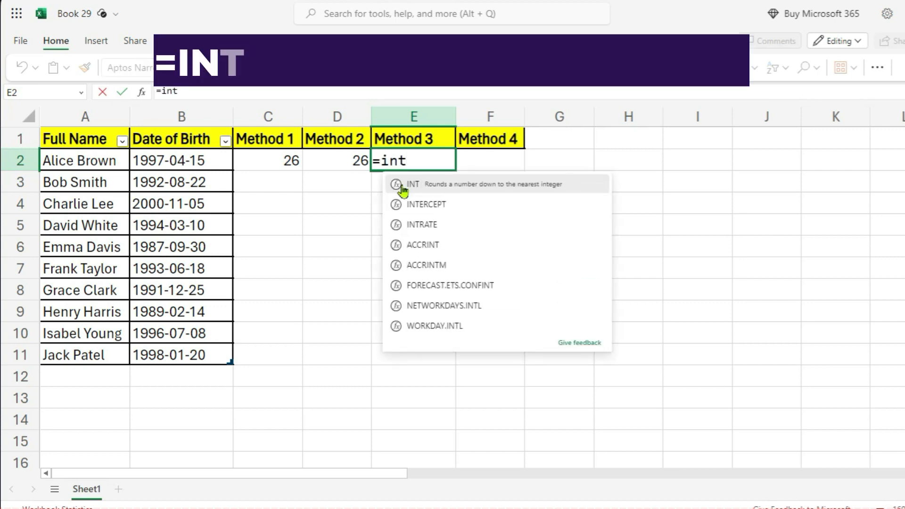
pyautogui.press('Tab')
pyautogui.write('Yea')
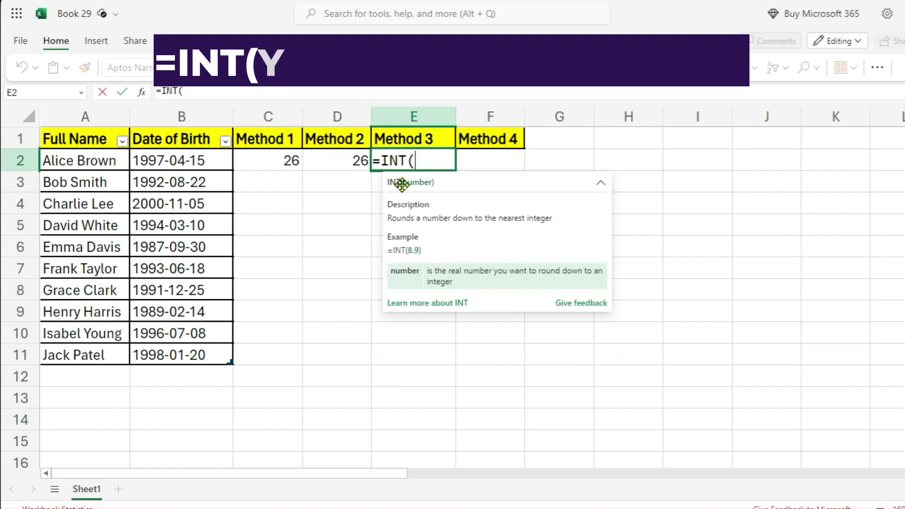
pyautogui.write('rf')
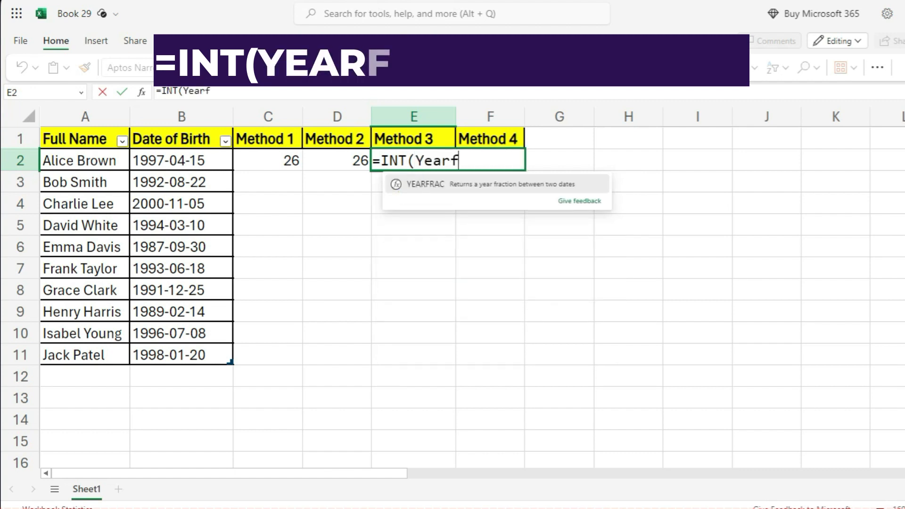
pyautogui.press('Tab')
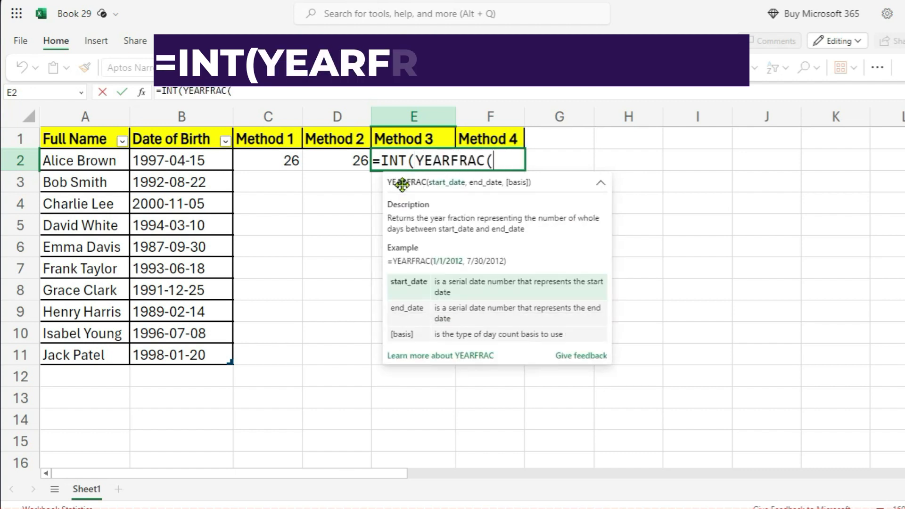
pyautogui.write('B2')
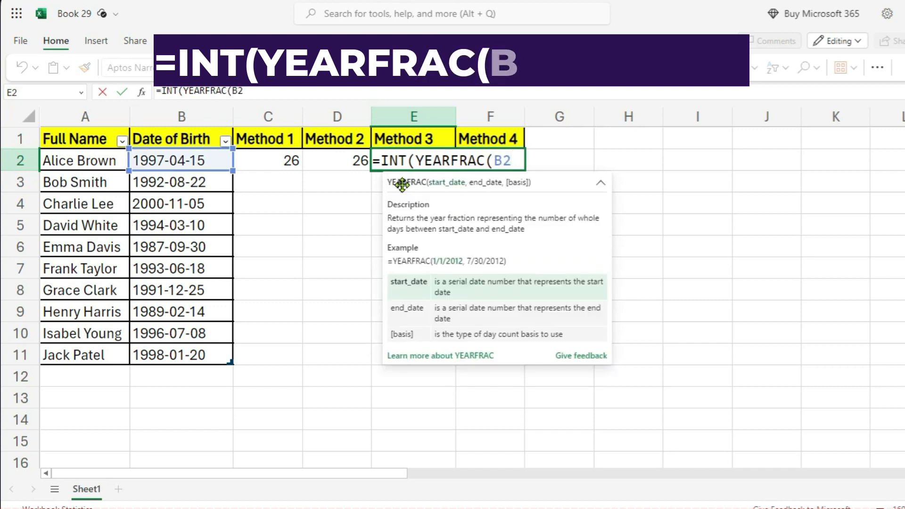
pyautogui.write(',toda')
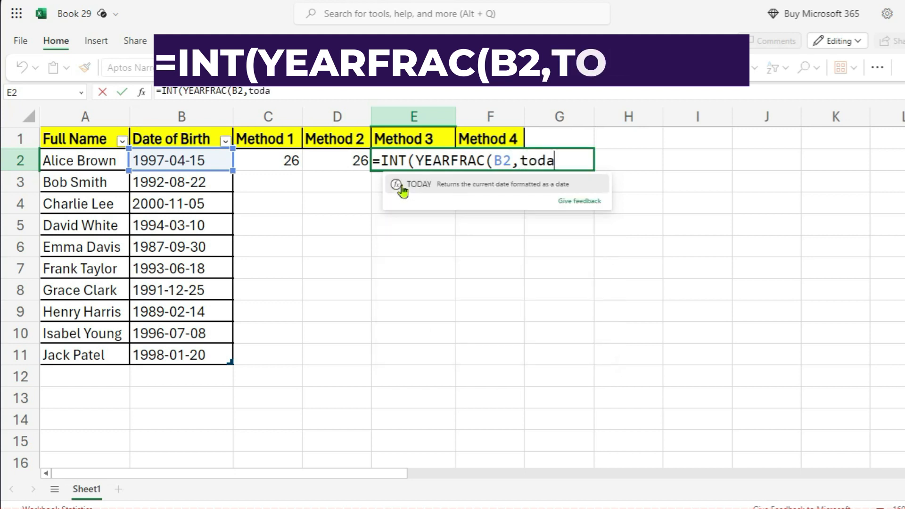
pyautogui.click(402, 189)
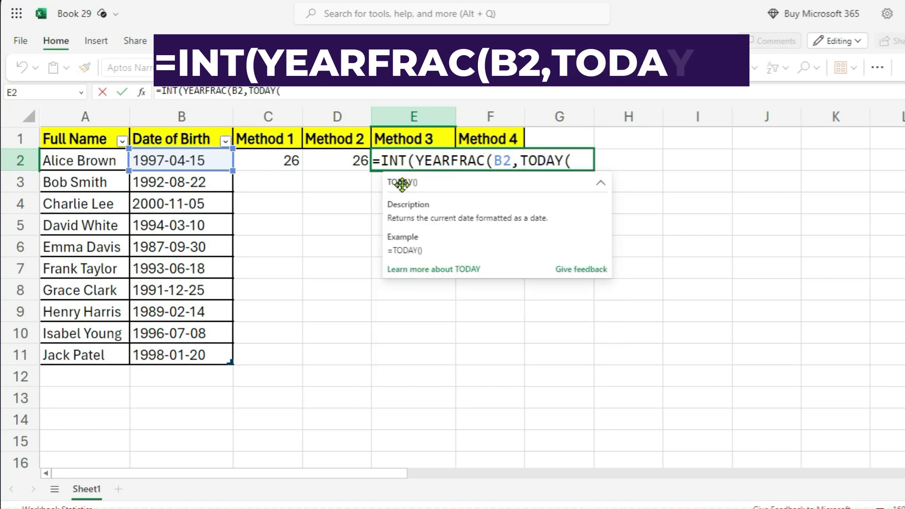
pyautogui.write('))')
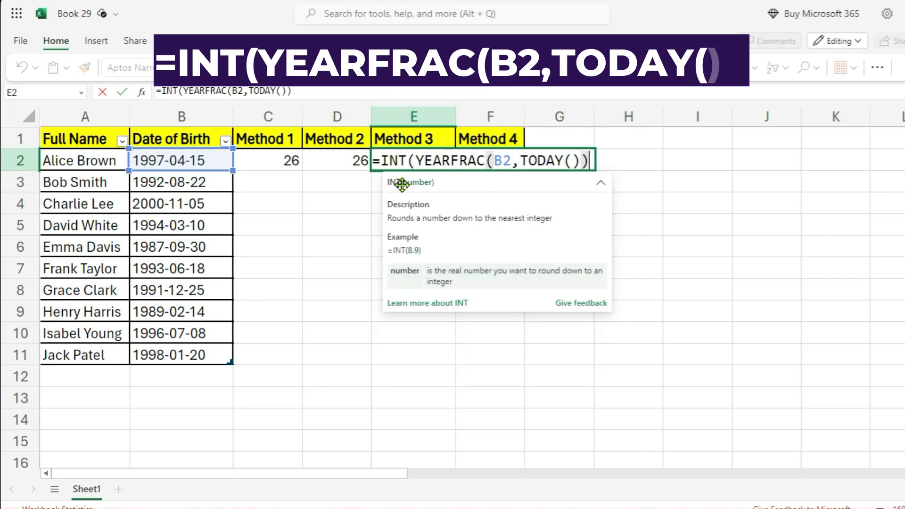
pyautogui.write(')')
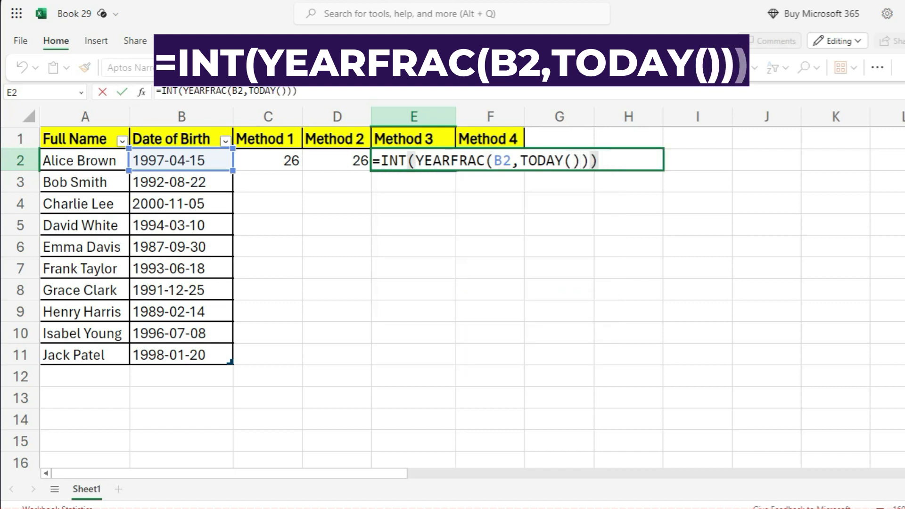
pyautogui.press('Return')
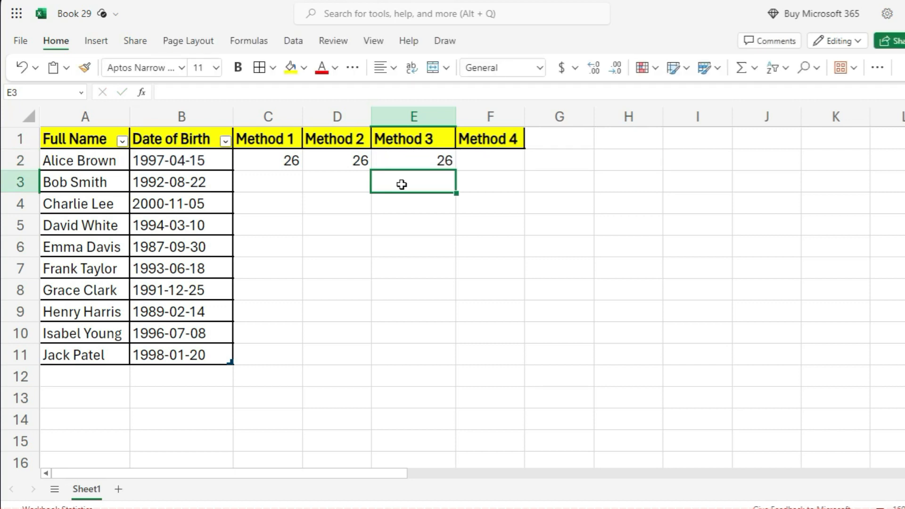
# Enter the formula =INT(DATEDIF(B2,TODAY(),"D")/365.25) in cell F2 under Method 4 to calculate the age from the elapsed days
pyautogui.click(477, 164)
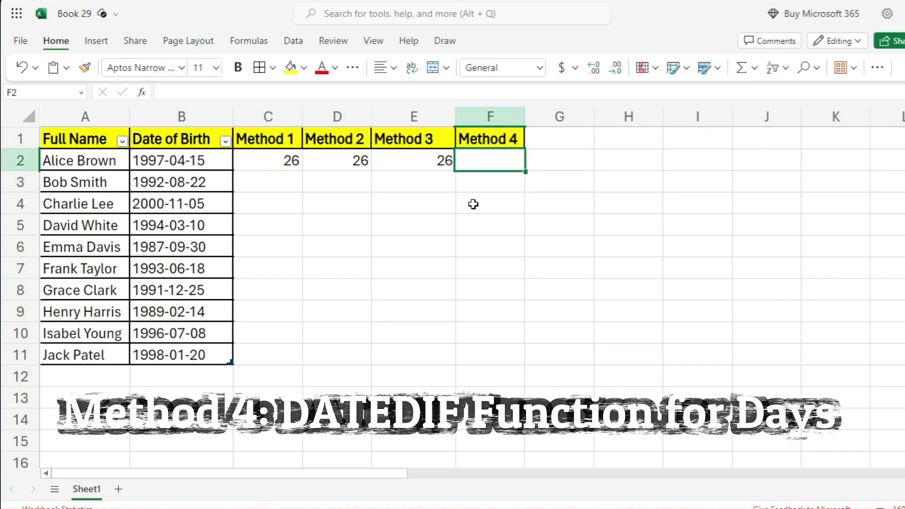
pyautogui.doubleClick(481, 166)
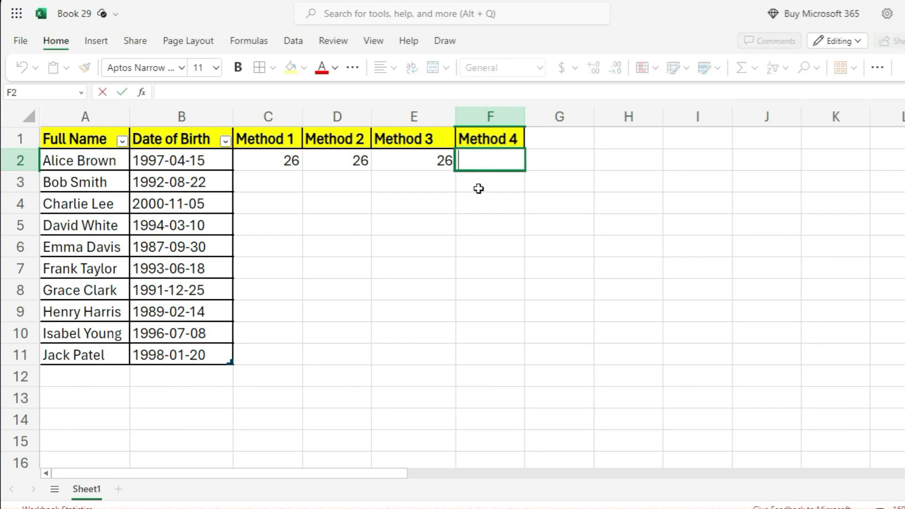
pyautogui.write('=')
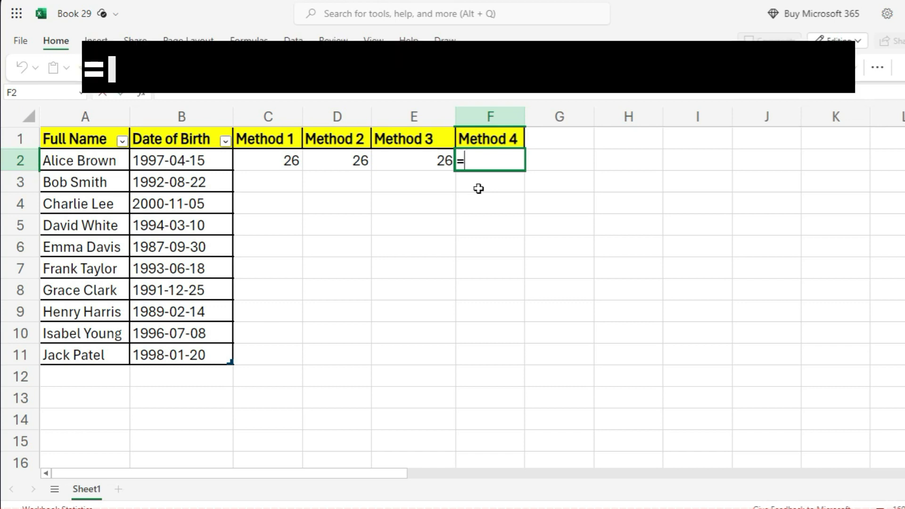
pyautogui.write('int')
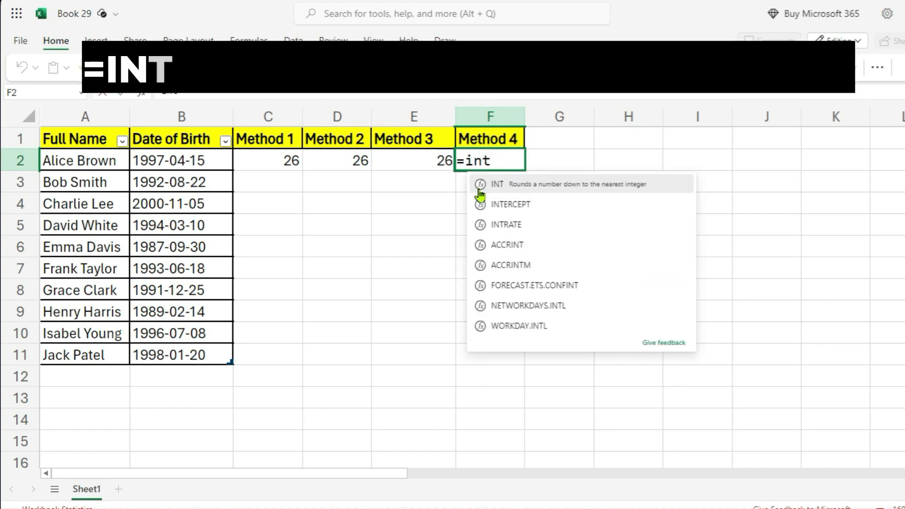
pyautogui.click(480, 186)
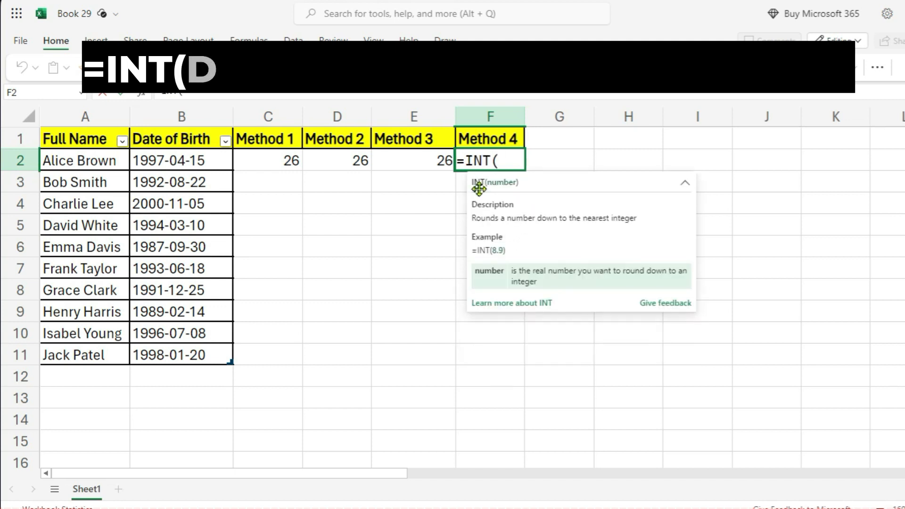
pyautogui.write('DatedIF')
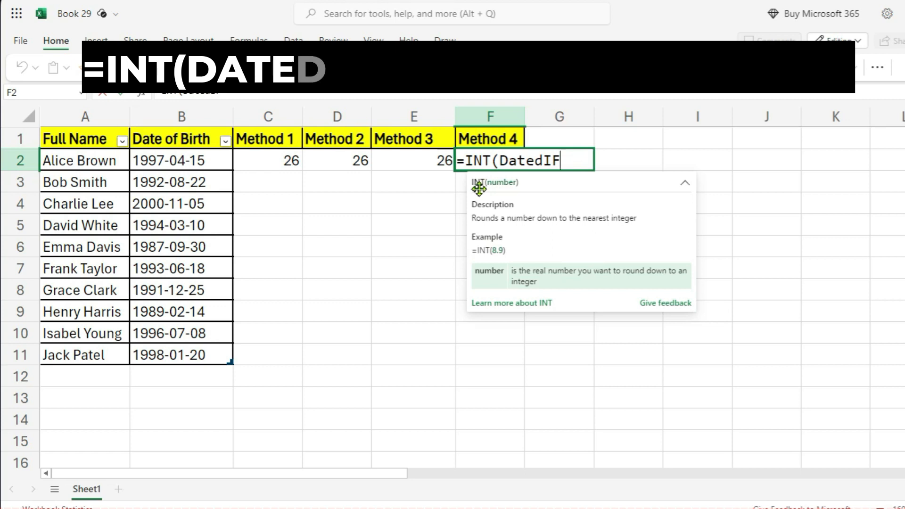
pyautogui.write('(')
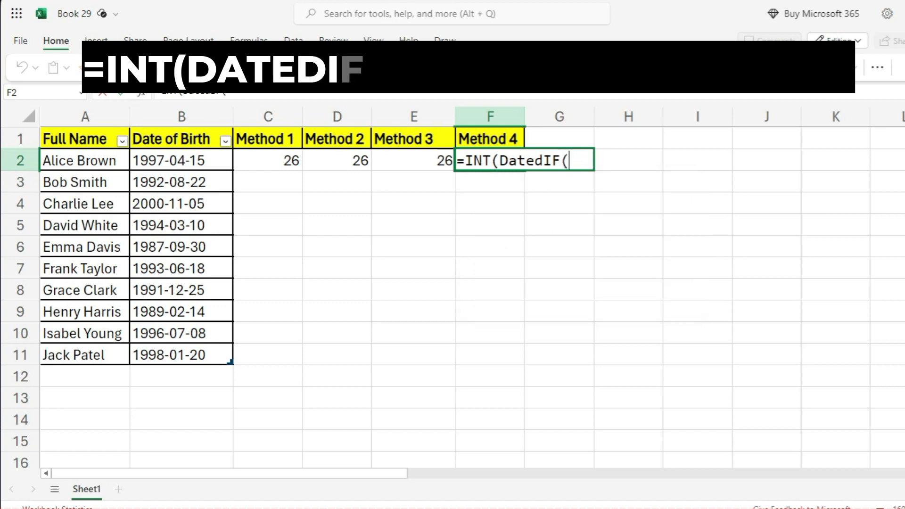
pyautogui.write('B2')
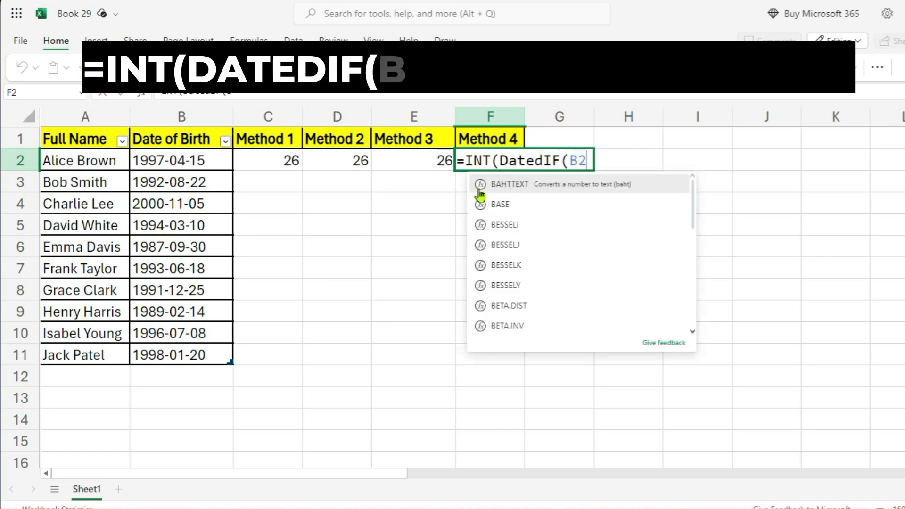
pyautogui.write(',')
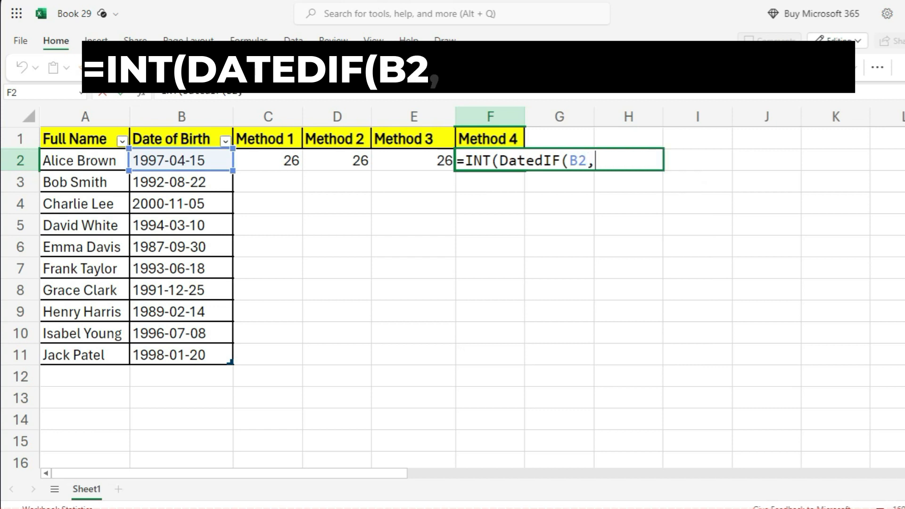
pyautogui.write('T')
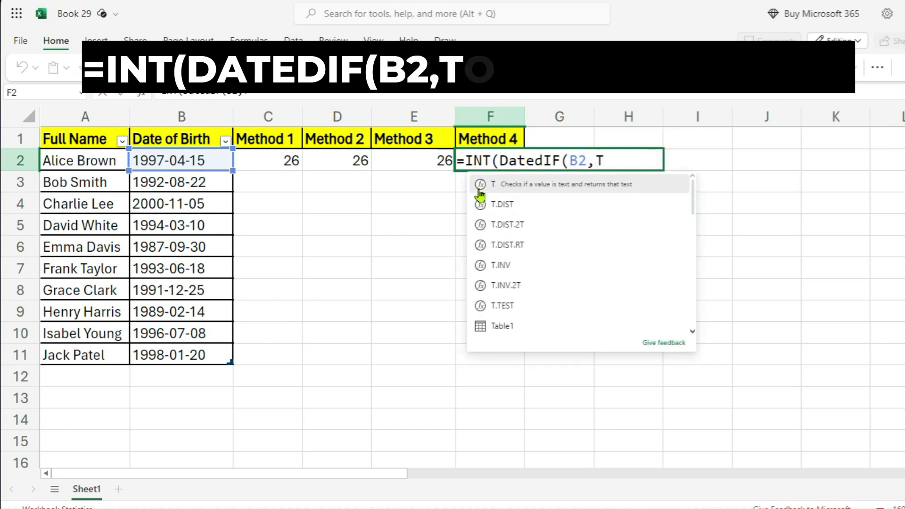
pyautogui.write('oday')
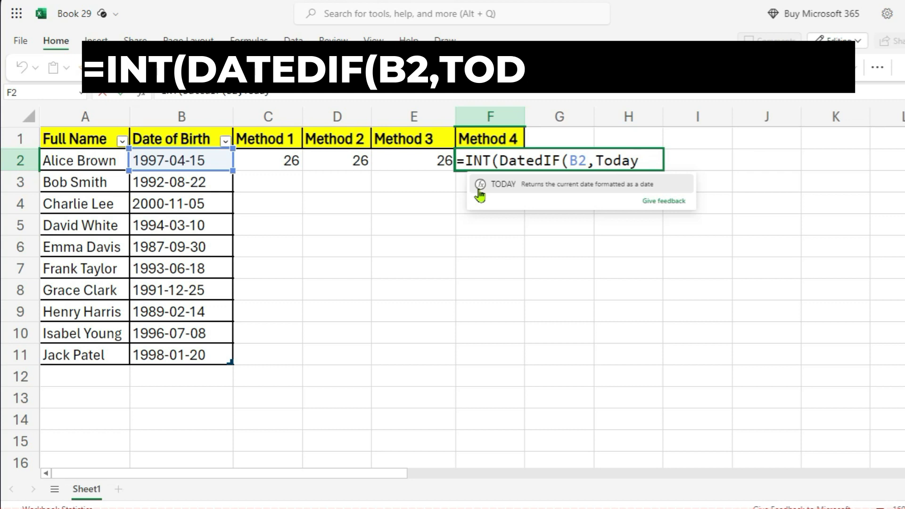
pyautogui.press('Tab')
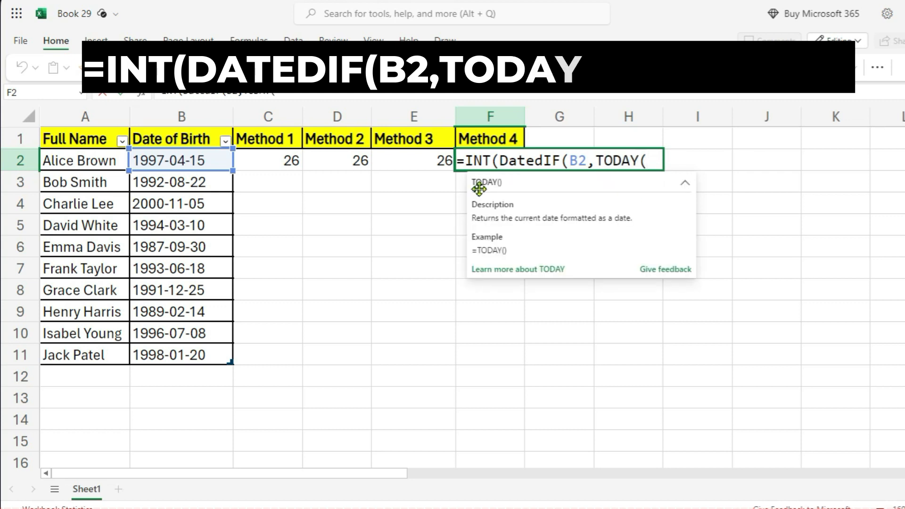
pyautogui.write(')')
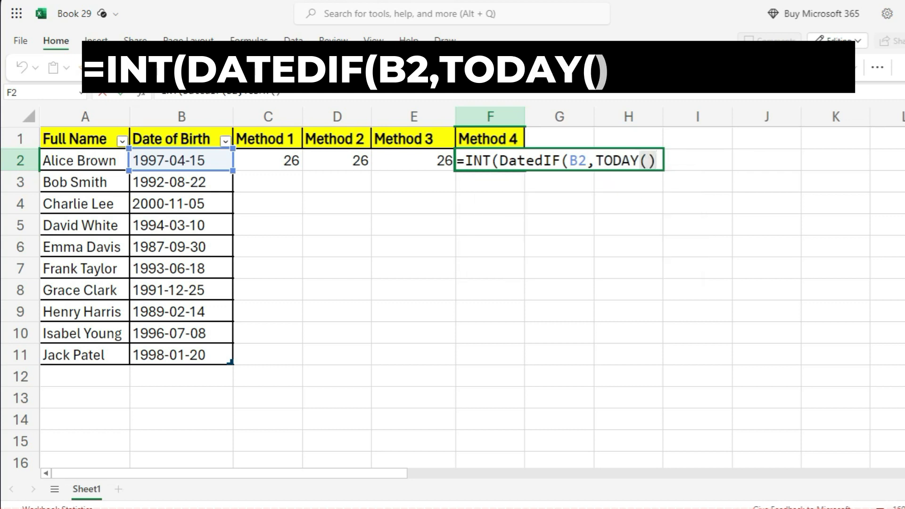
pyautogui.write(',')
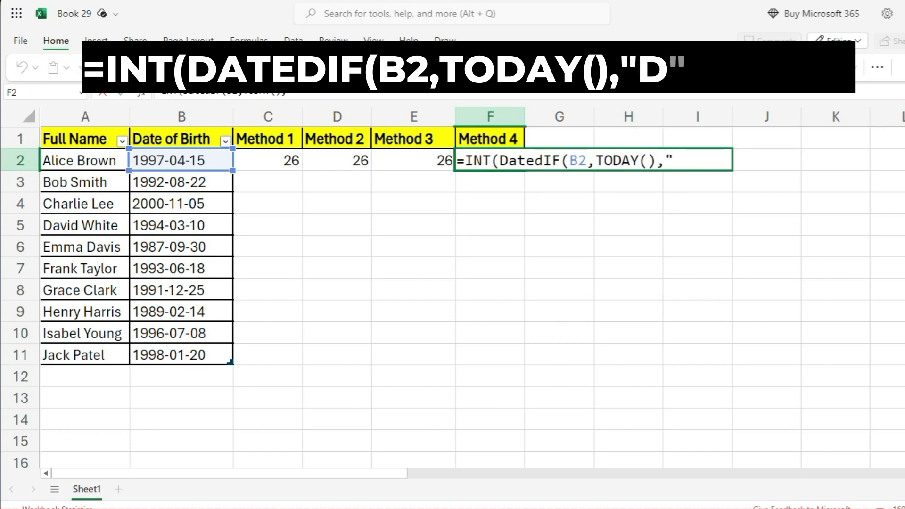
pyautogui.write('"D")/')
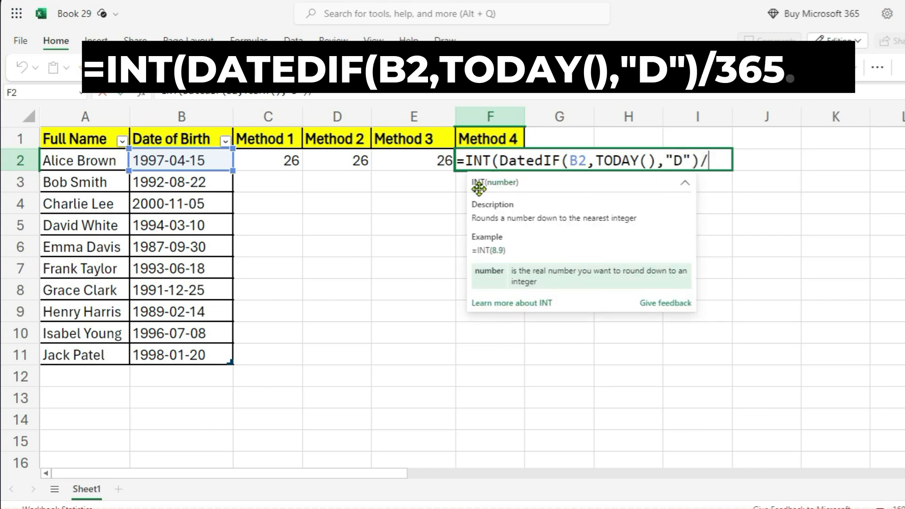
pyautogui.write('365')
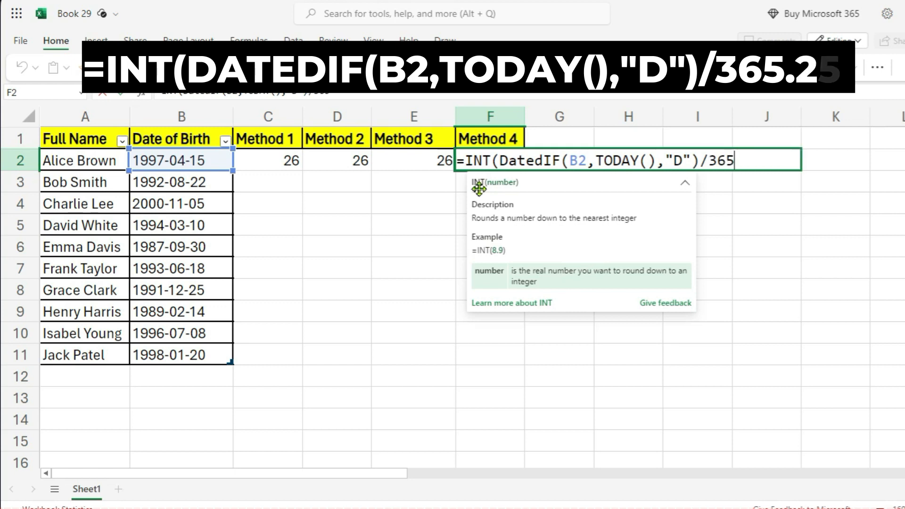
pyautogui.write('.25')
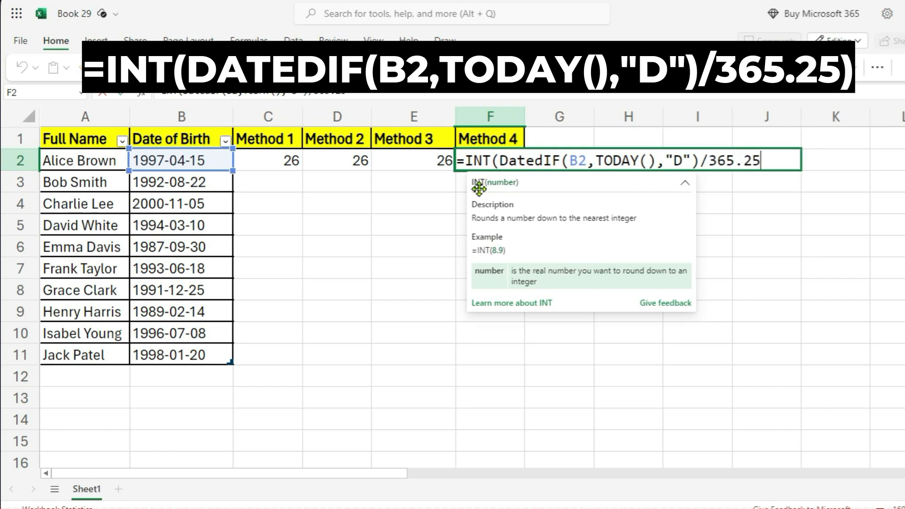
pyautogui.write(')')
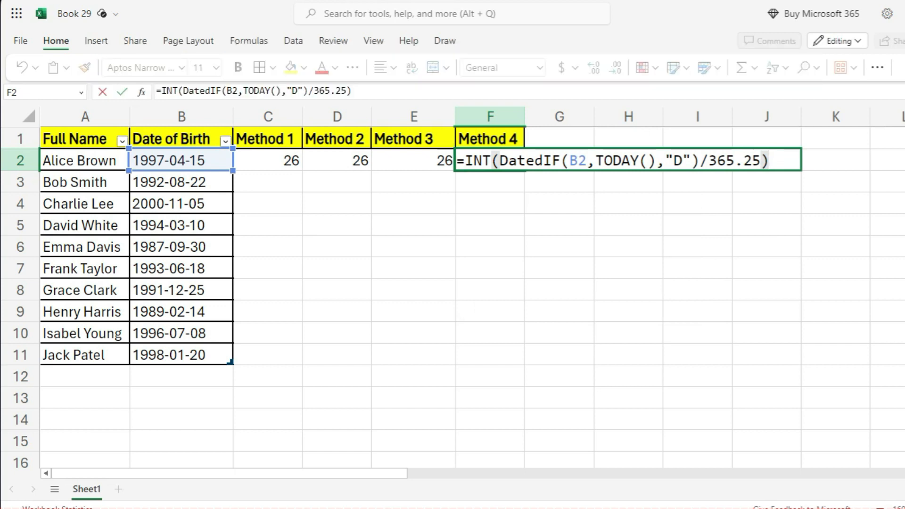
pyautogui.press('Return')
# Fill the Method 1 to Method 4 formulas in C2, D2, E2 and F2 down through row 11 for all listed people
pyautogui.click(295, 164)
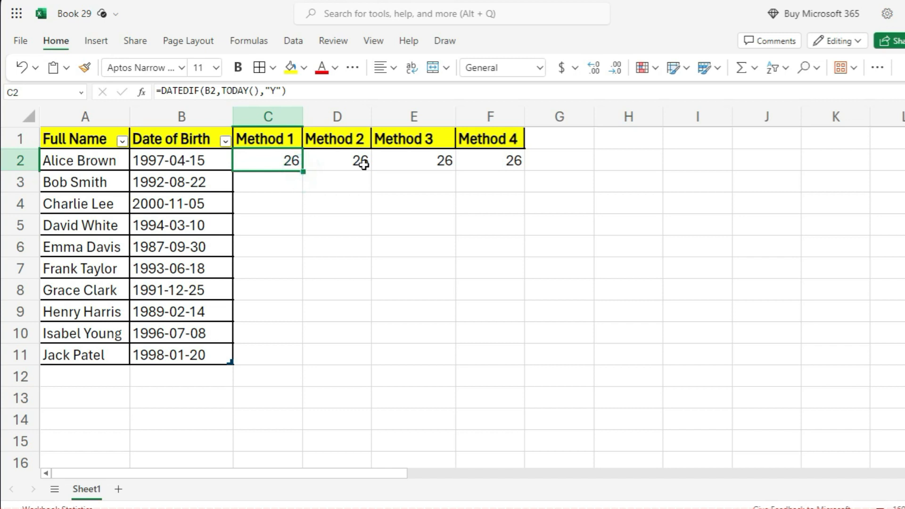
pyautogui.moveTo(303, 174); pyautogui.dragTo(296, 364)
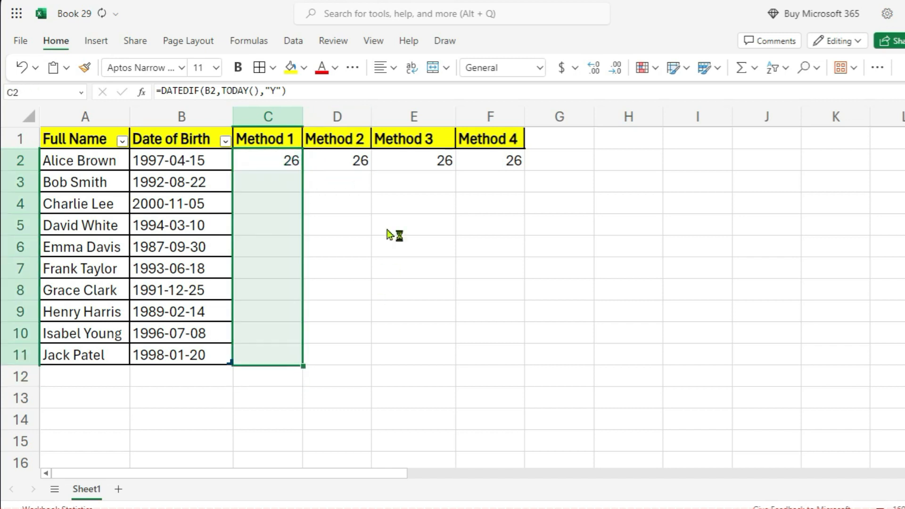
pyautogui.click(355, 161)
pyautogui.moveTo(373, 173); pyautogui.dragTo(358, 345)
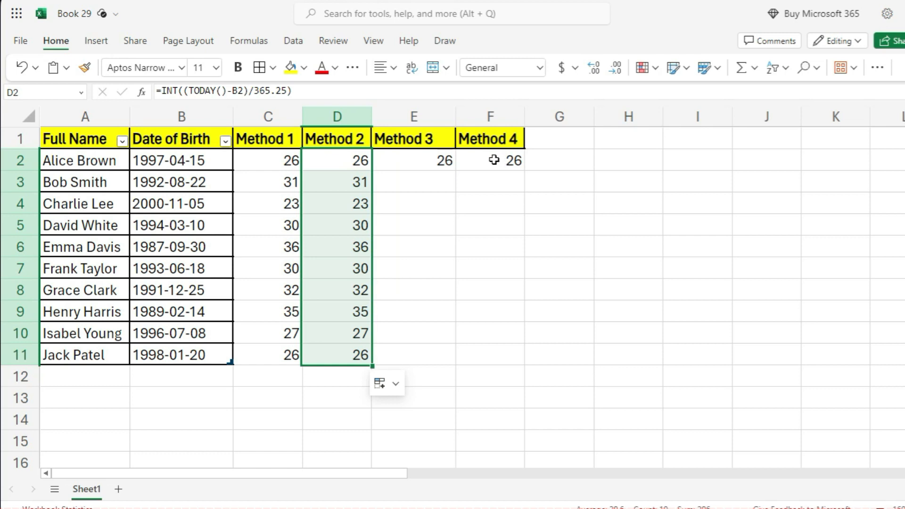
pyautogui.click(429, 163)
pyautogui.moveTo(454, 172); pyautogui.dragTo(462, 333)
pyautogui.click(511, 168)
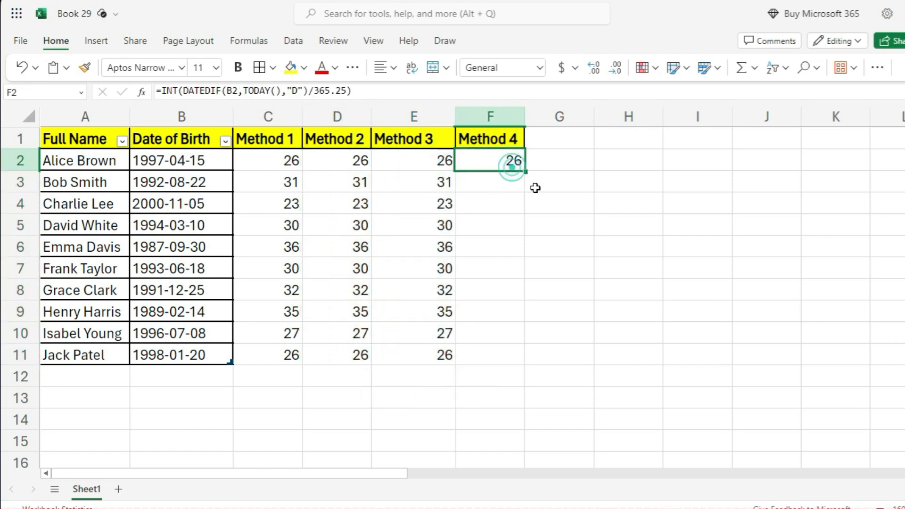
pyautogui.moveTo(525, 172); pyautogui.dragTo(521, 358)
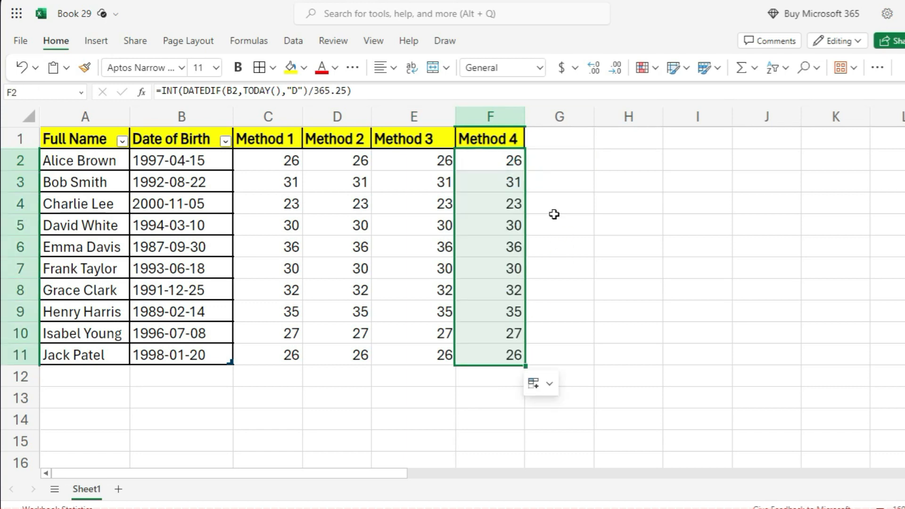